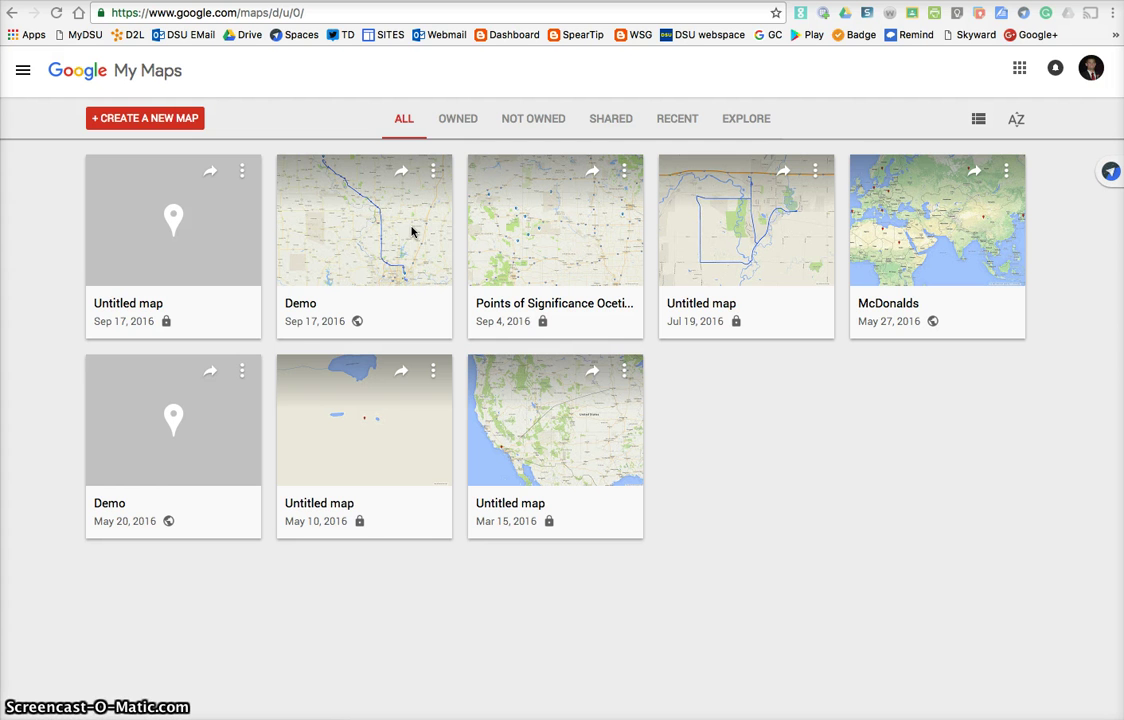
Create a new blank untitled map from the My Maps home page
click(427, 219)
click(449, 223)
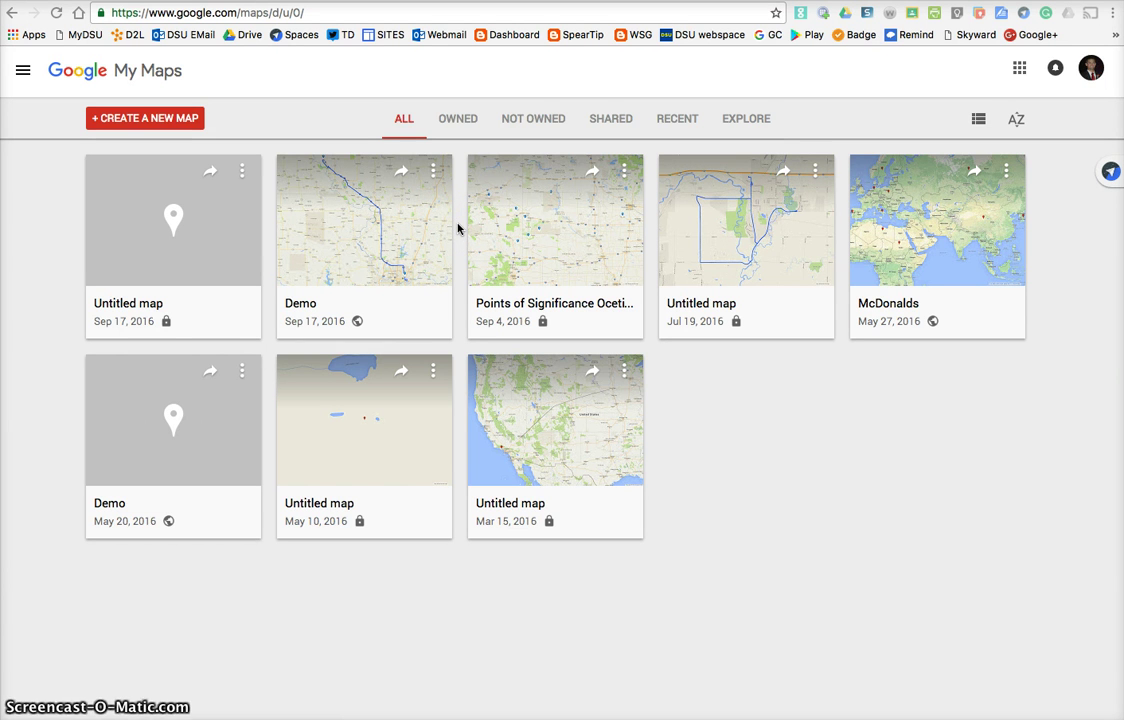
click(615, 201)
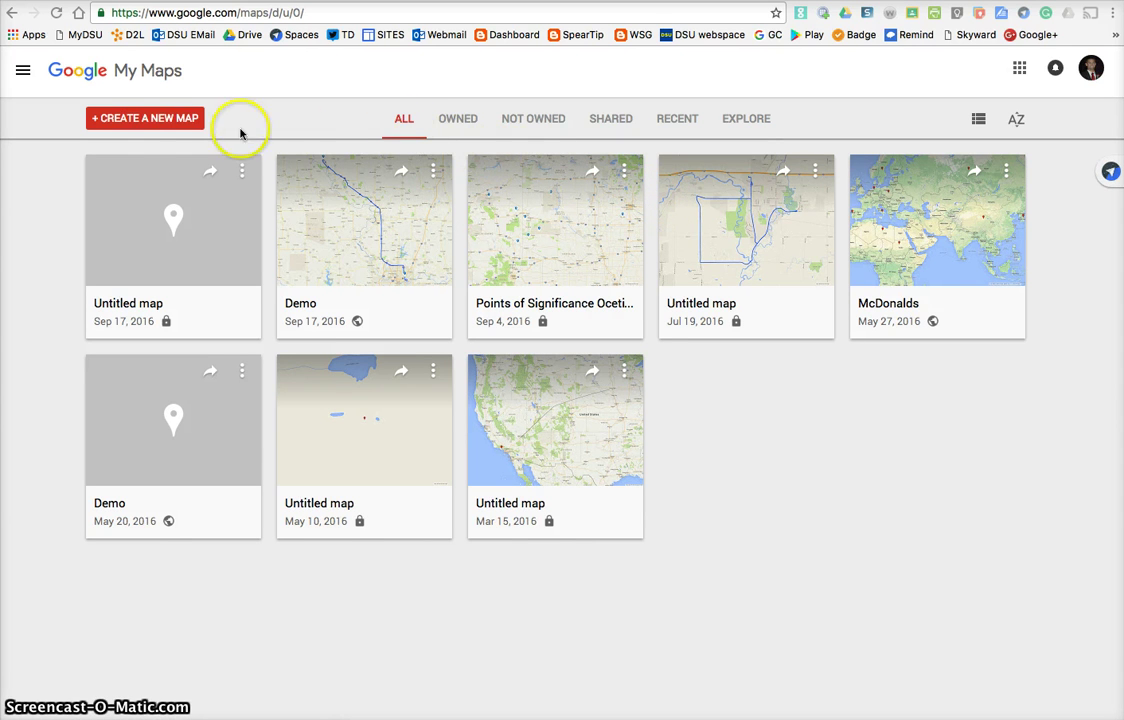
click(150, 118)
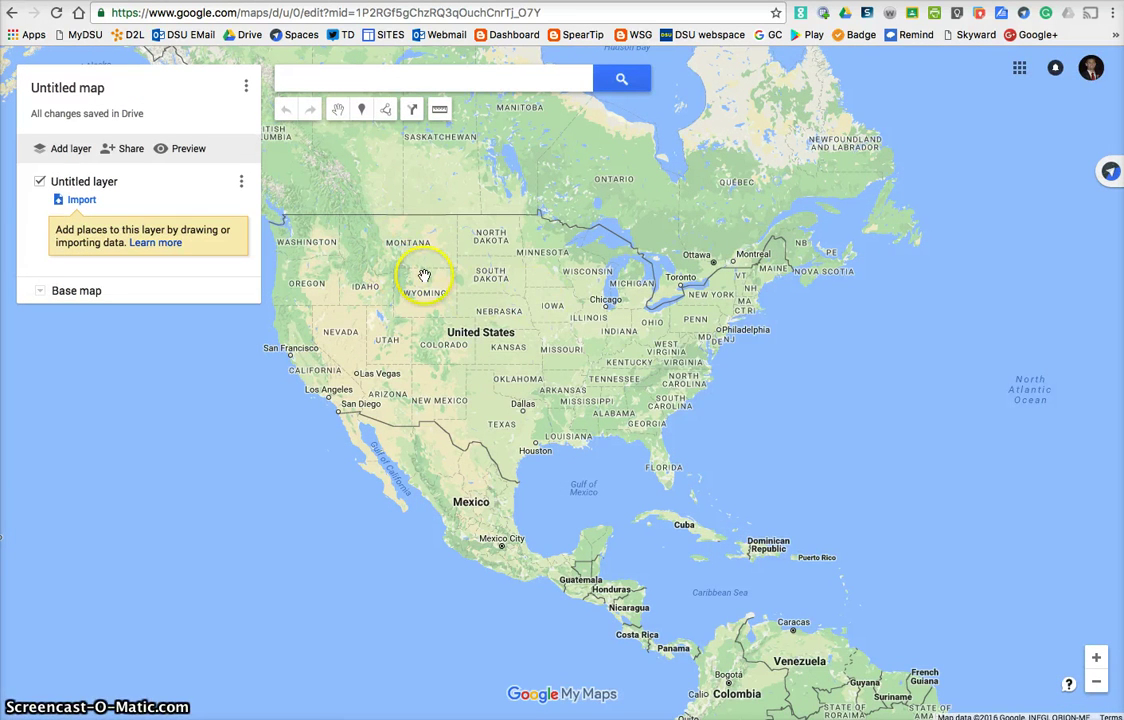
Rename the map to 'ROUTE GEOG 312' plus the author's surname and save the title
click(86, 88)
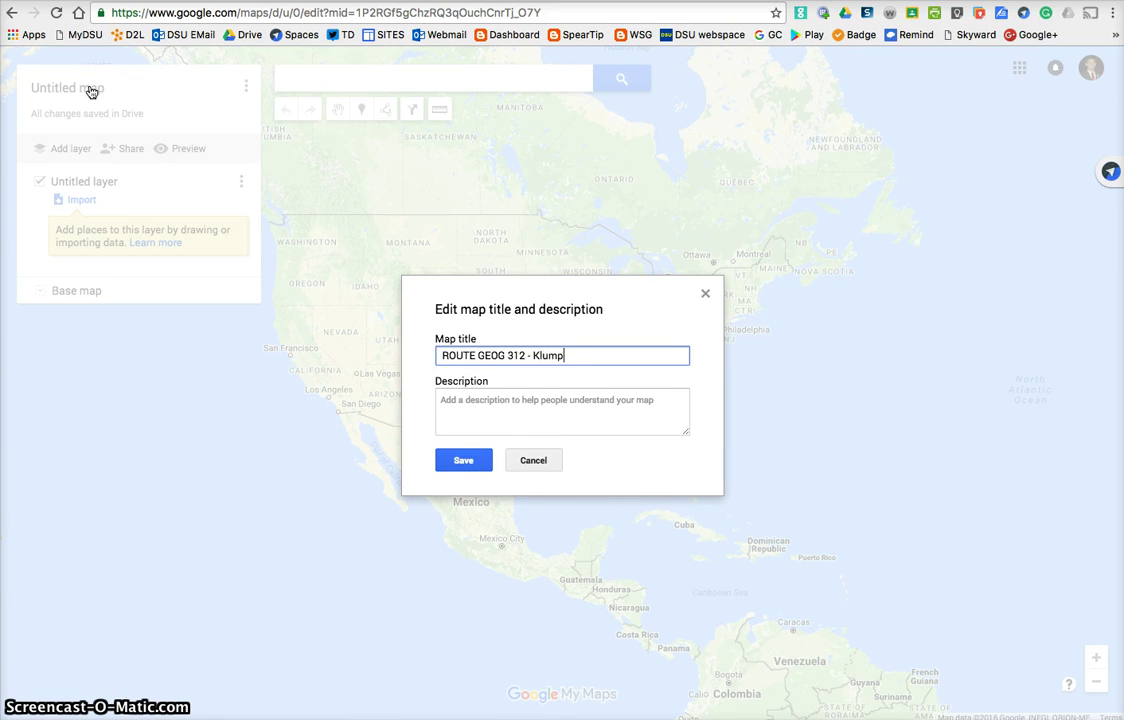
click(468, 464)
drag(497, 310, 535, 352)
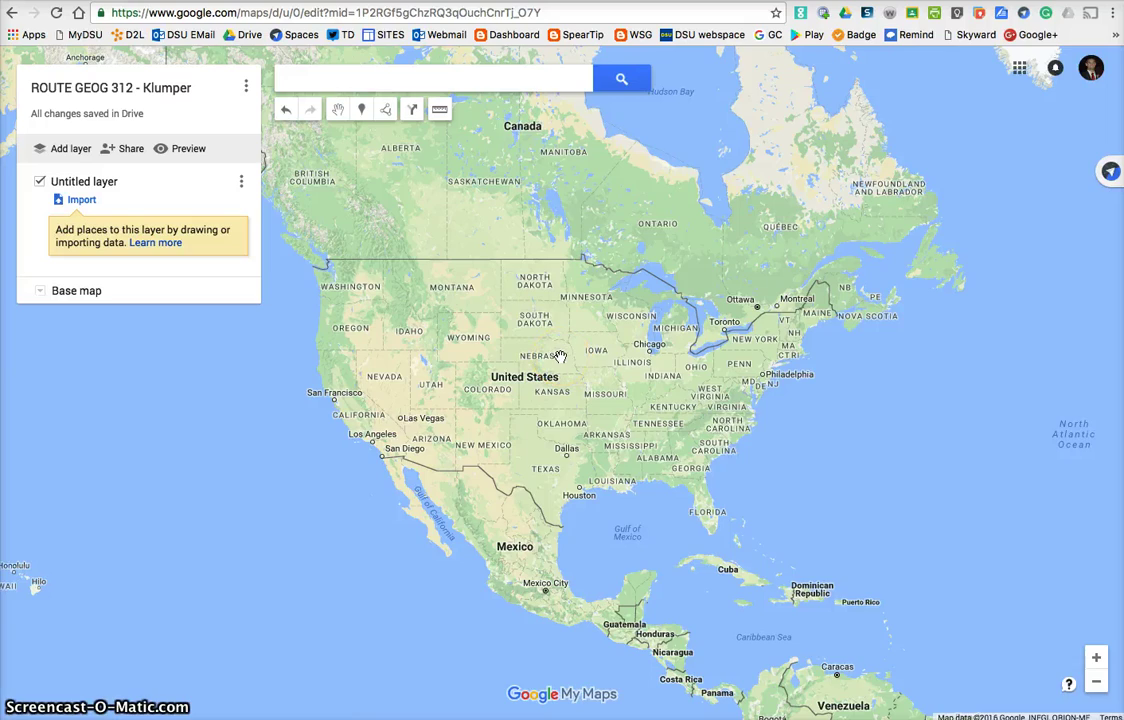
Zoom and pan the map until Omaha is centred at city level
scroll(549, 305, down, 2)
scroll(549, 308, up, 8)
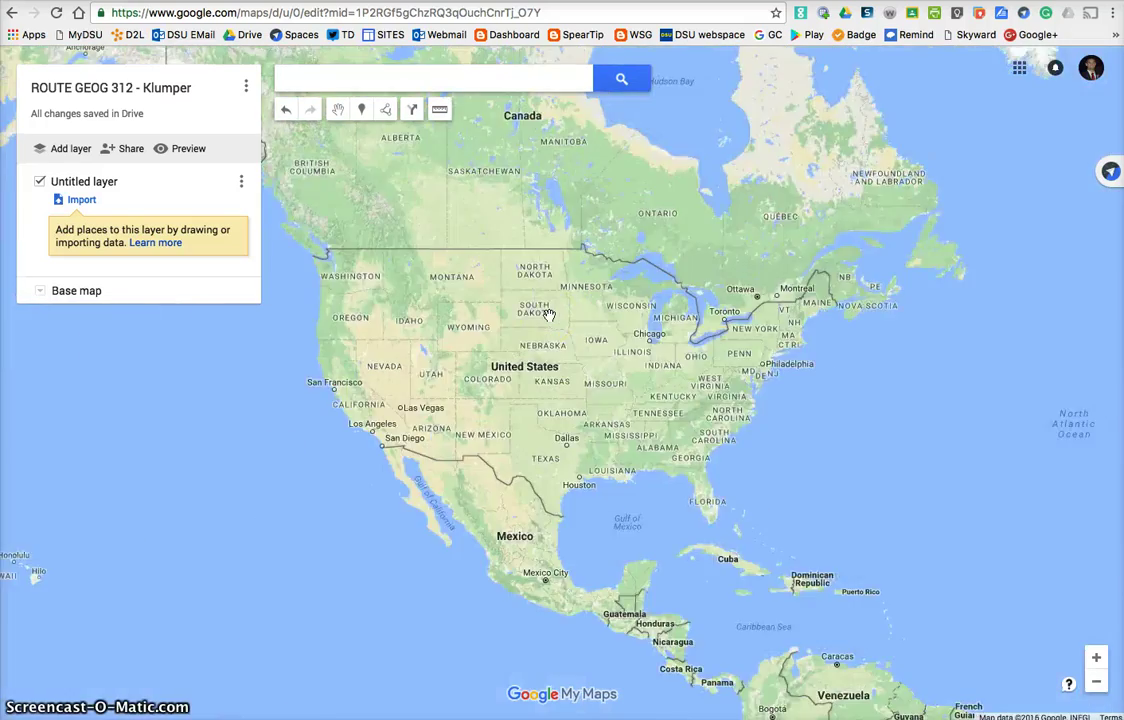
scroll(549, 315, down, 3)
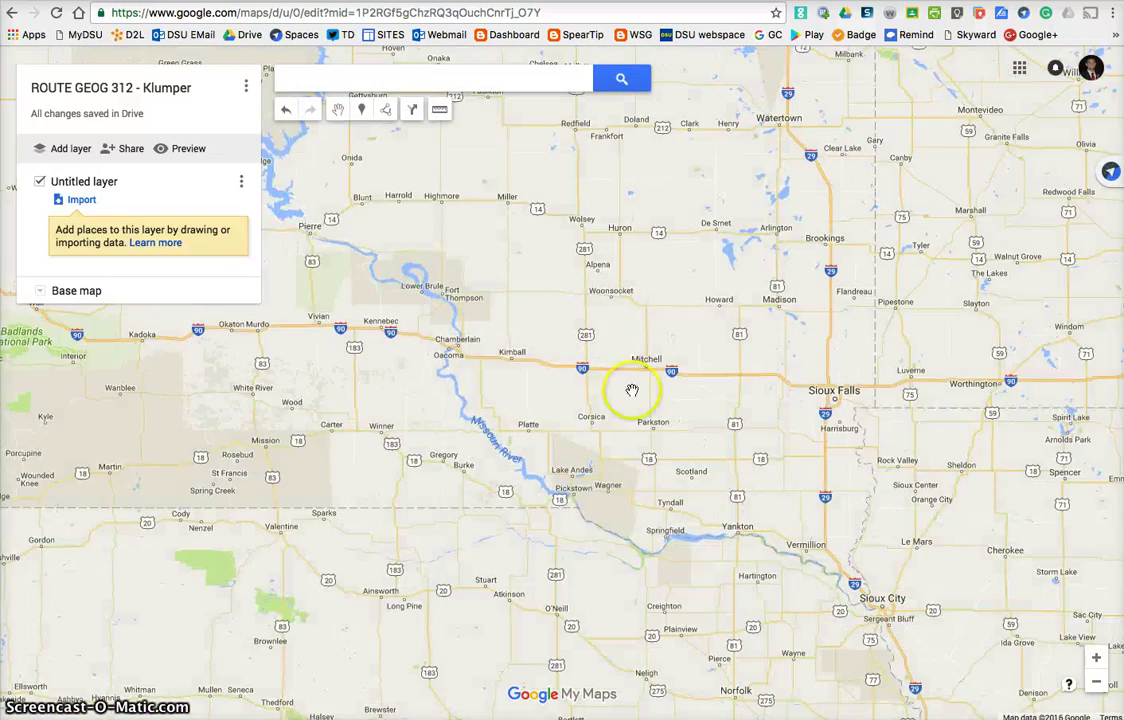
scroll(640, 394, down, 1)
drag(665, 489, 575, 286)
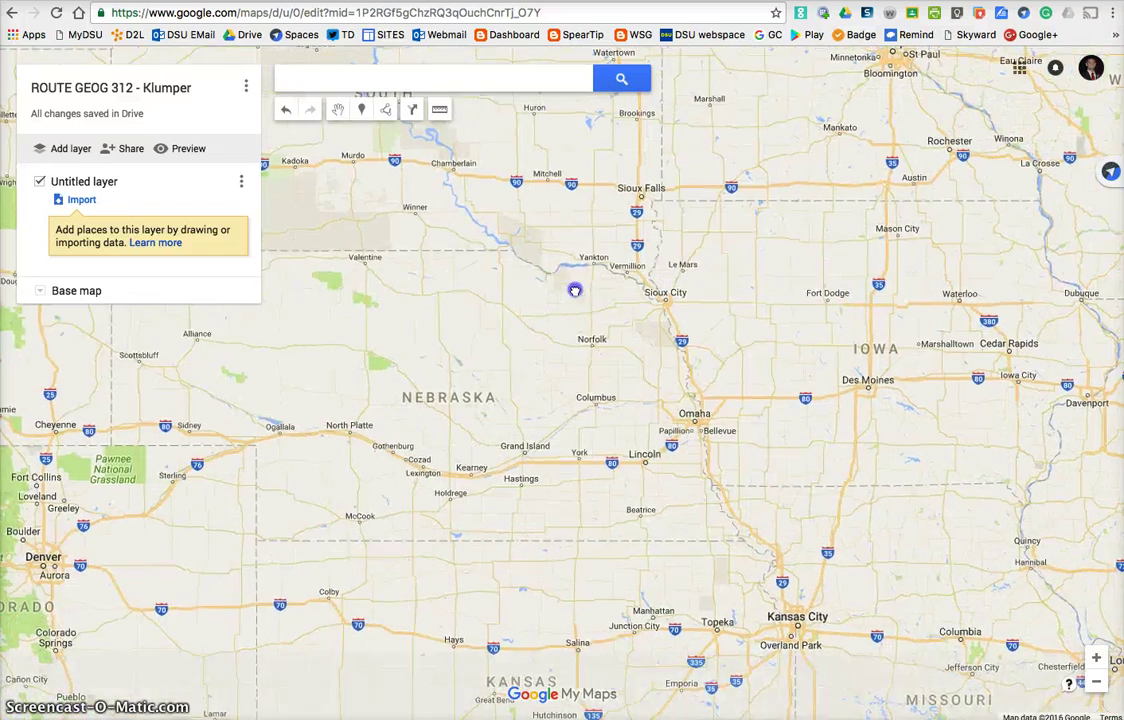
drag(548, 419, 504, 382)
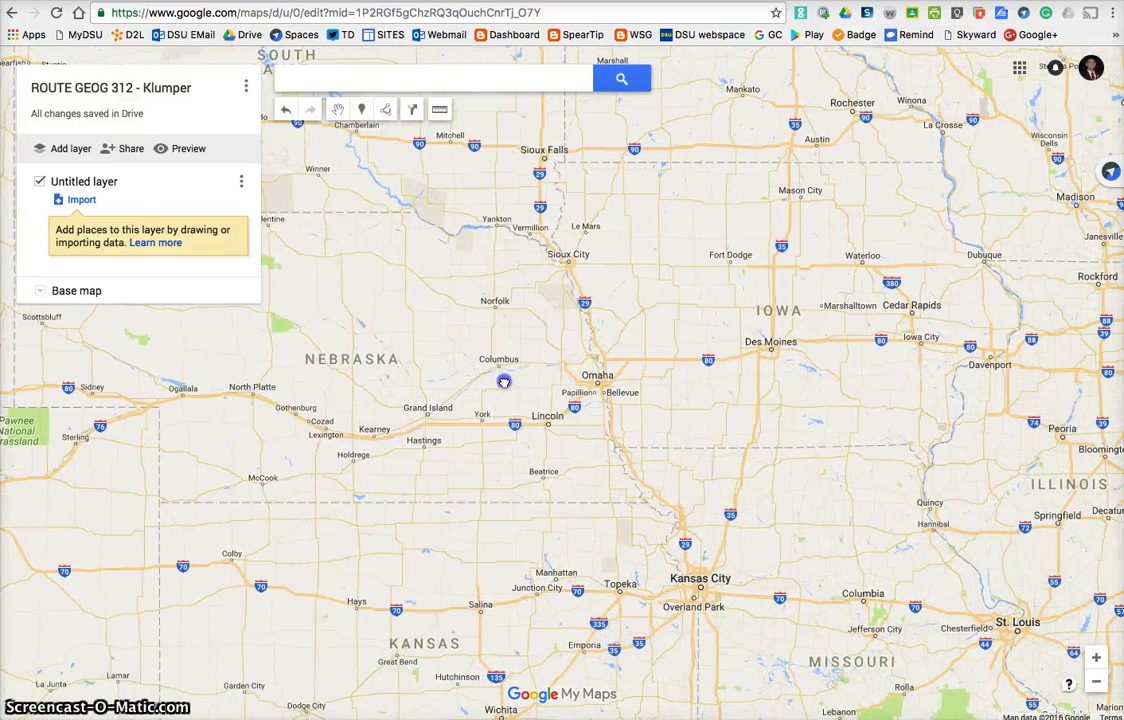
click(549, 387)
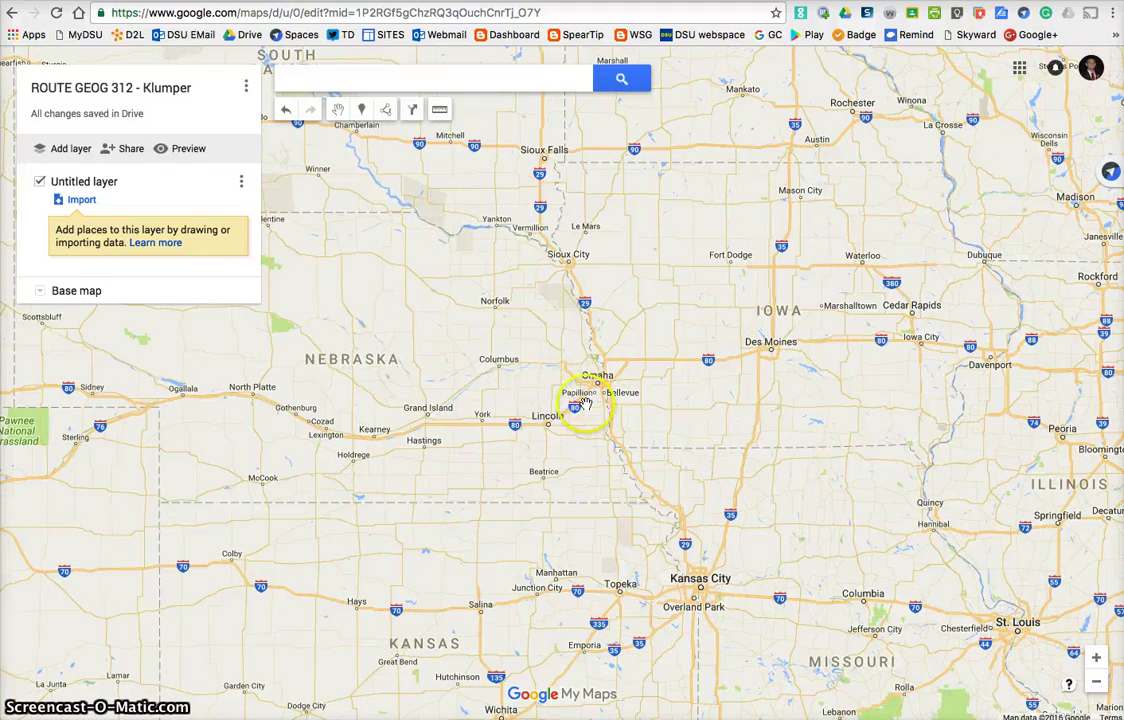
drag(374, 334, 363, 326)
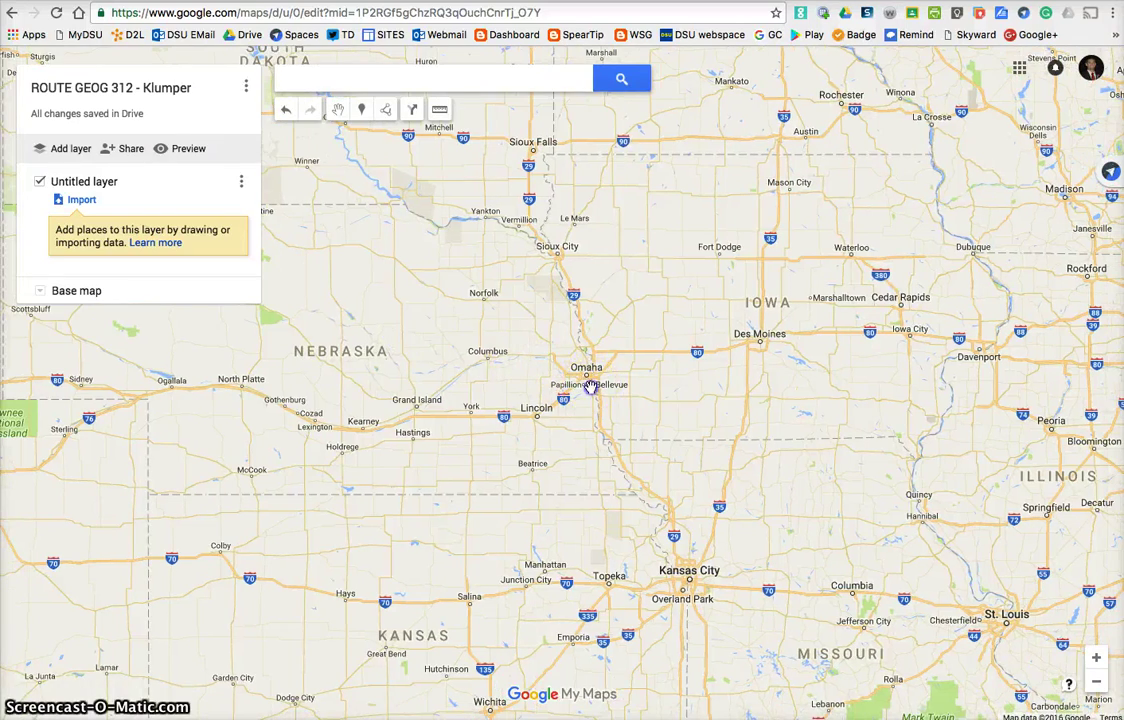
scroll(590, 387, down, 1)
scroll(590, 387, up, 2)
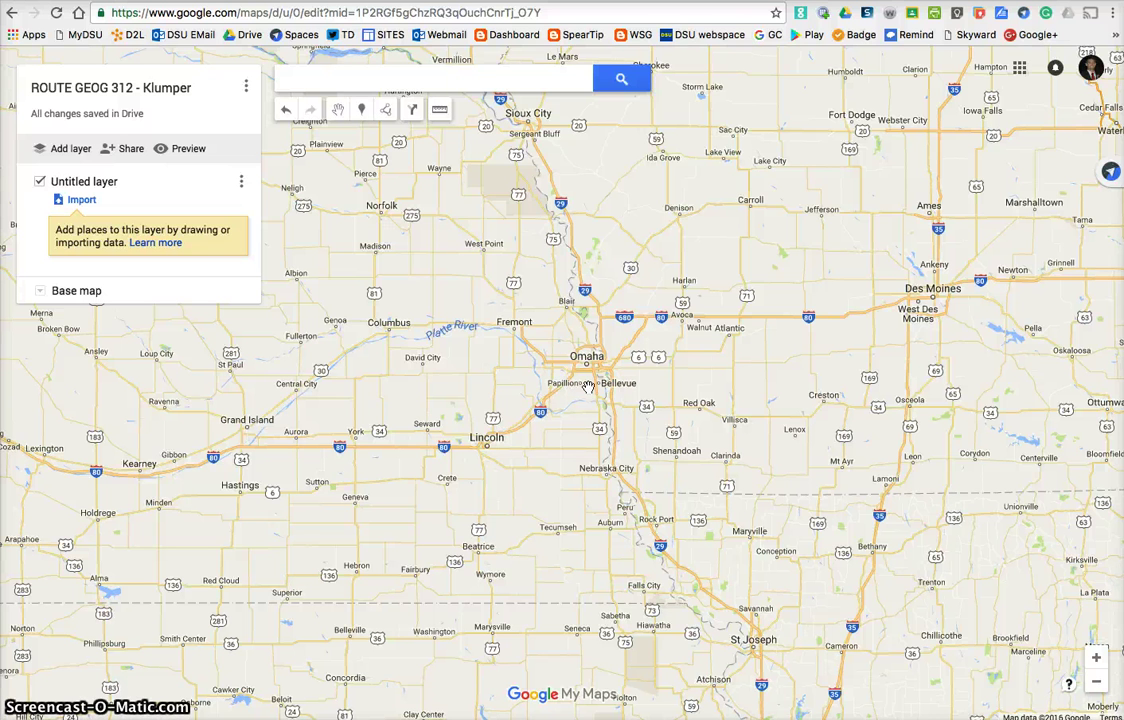
Drop a marker on Omaha named 'Omaha Zoo' and bring up its image chooser
click(362, 114)
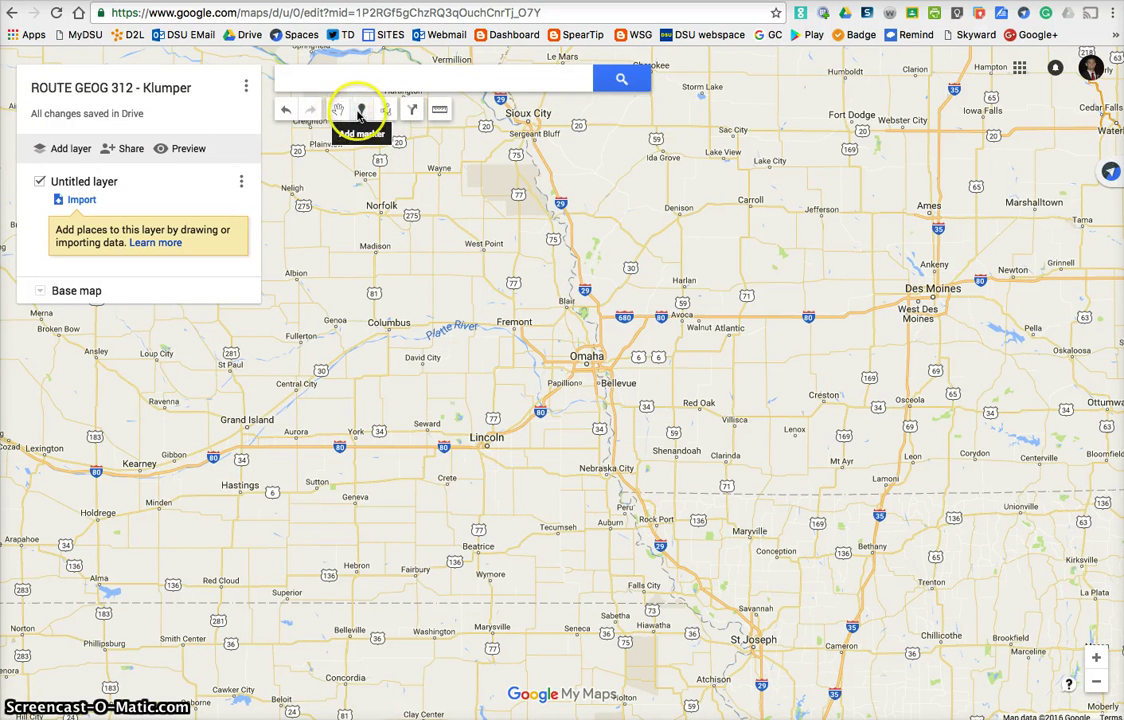
click(410, 116)
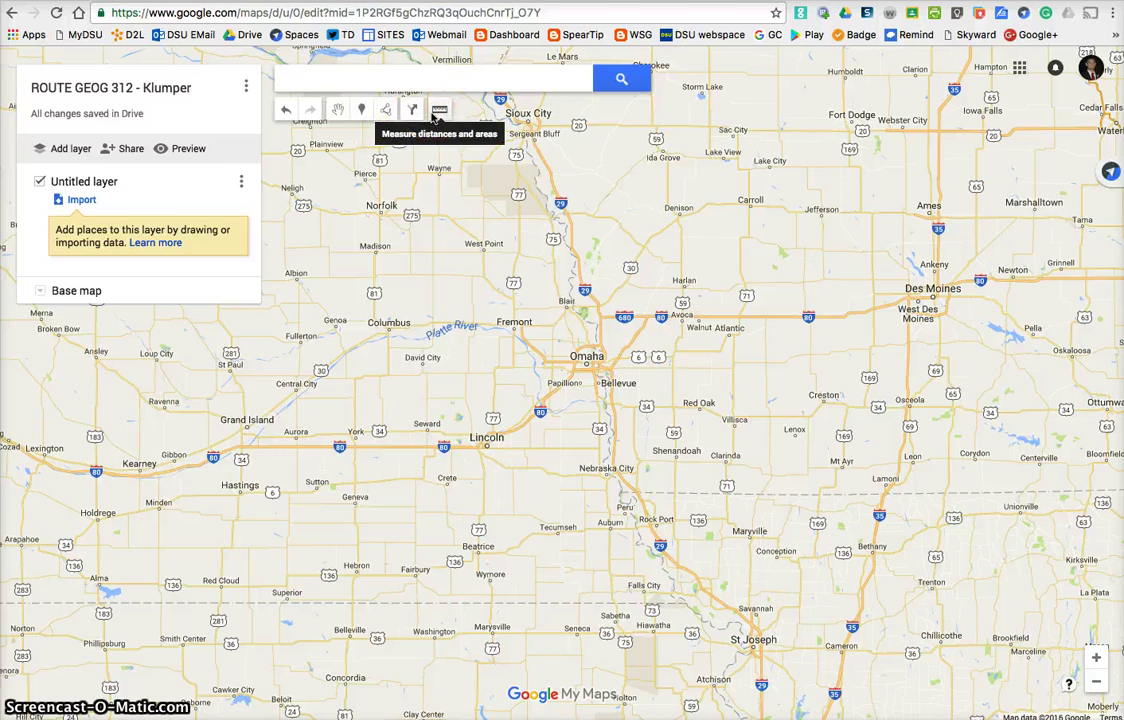
click(362, 112)
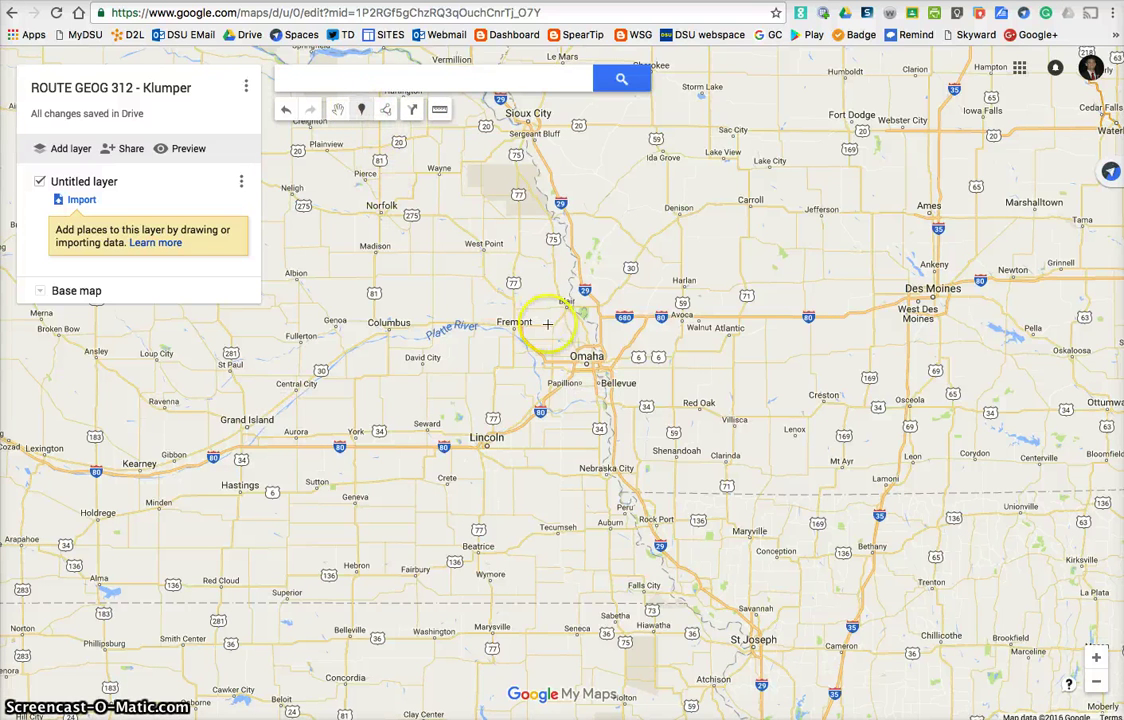
click(590, 363)
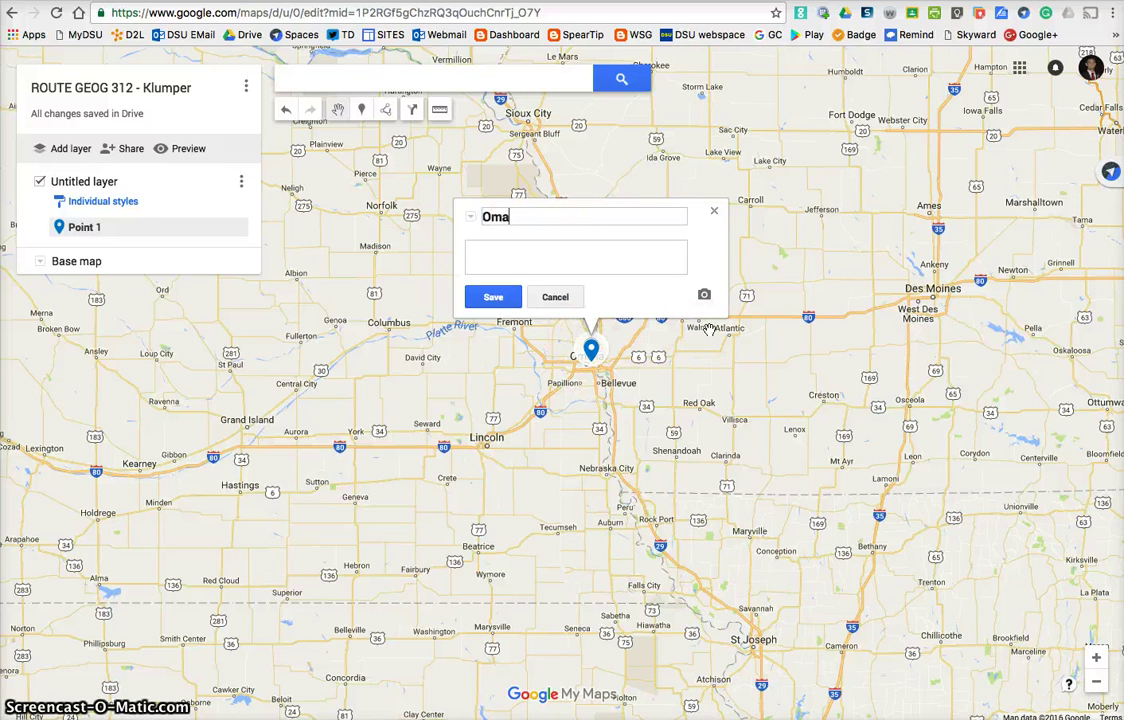
click(536, 253)
text(TY)
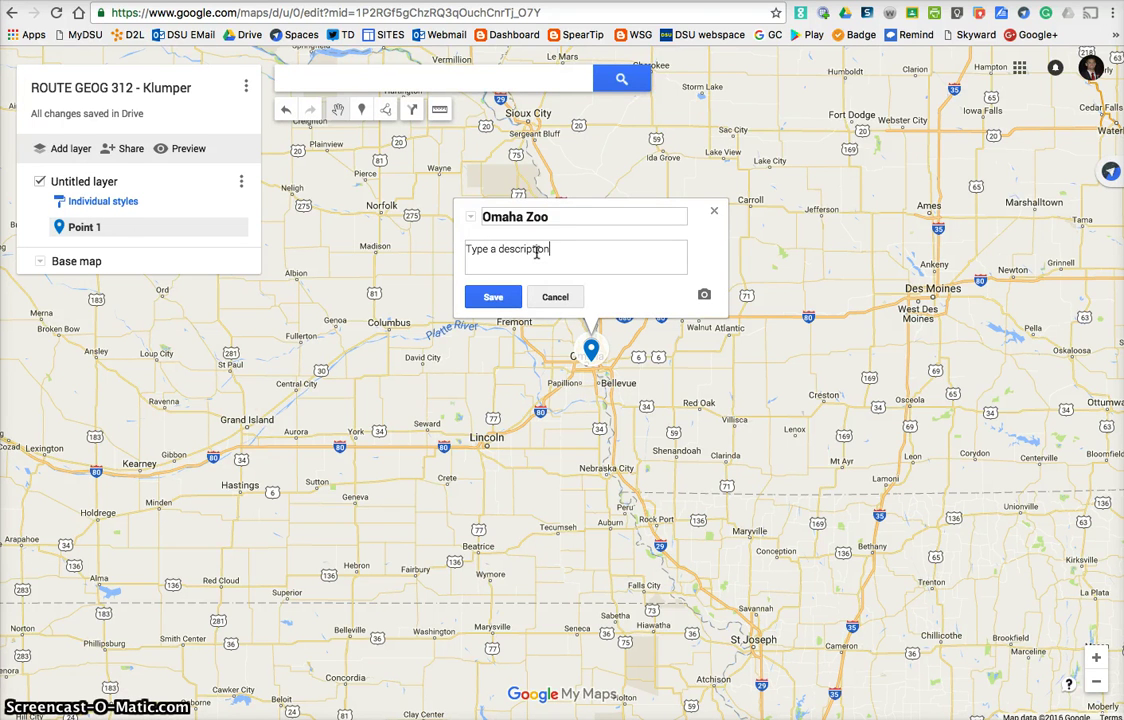
click(704, 298)
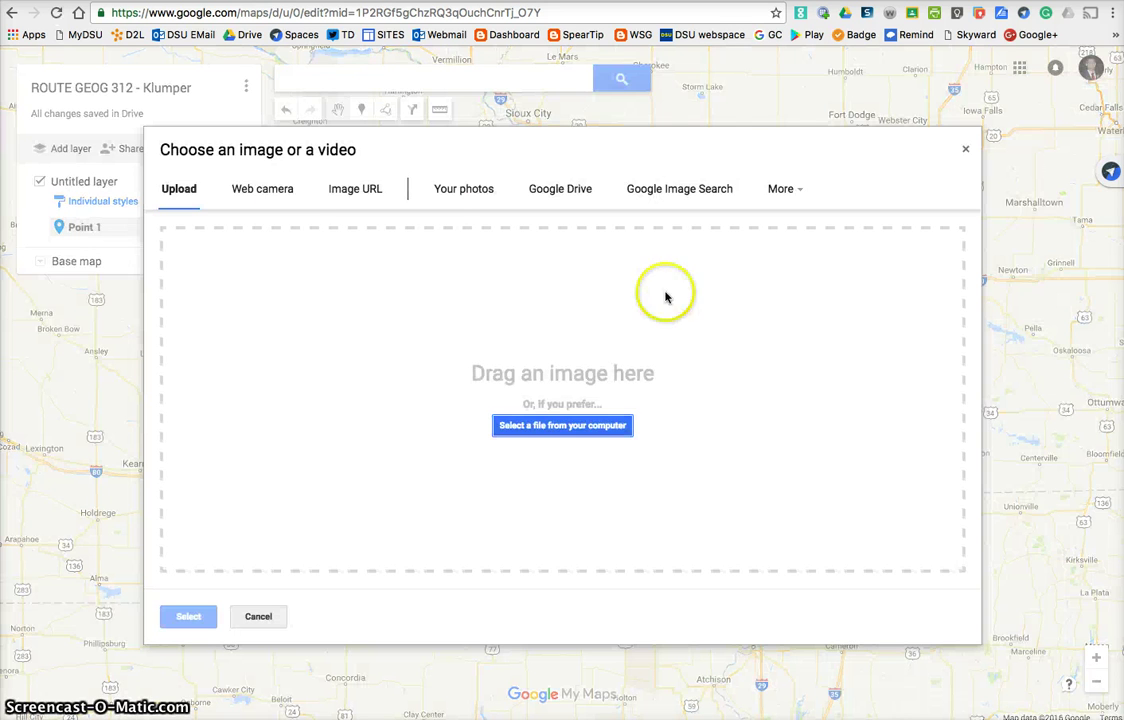
Attach the omaha zoo.jpg photo to the Omaha Zoo marker and save it
click(517, 431)
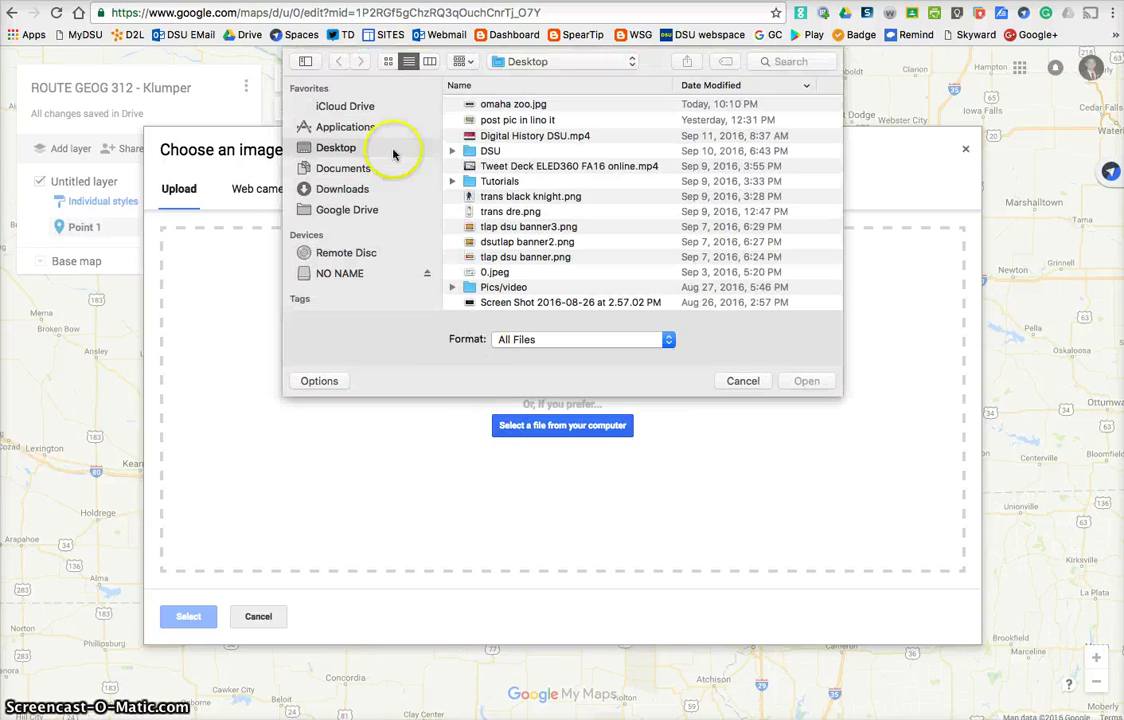
click(468, 104)
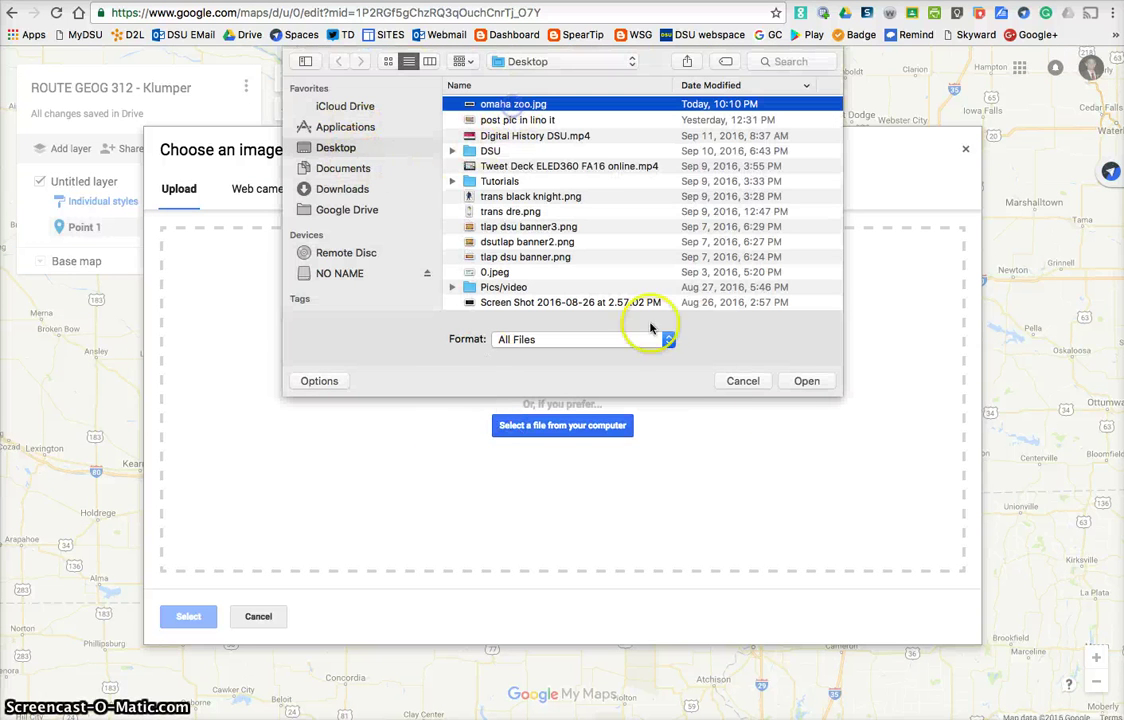
click(807, 382)
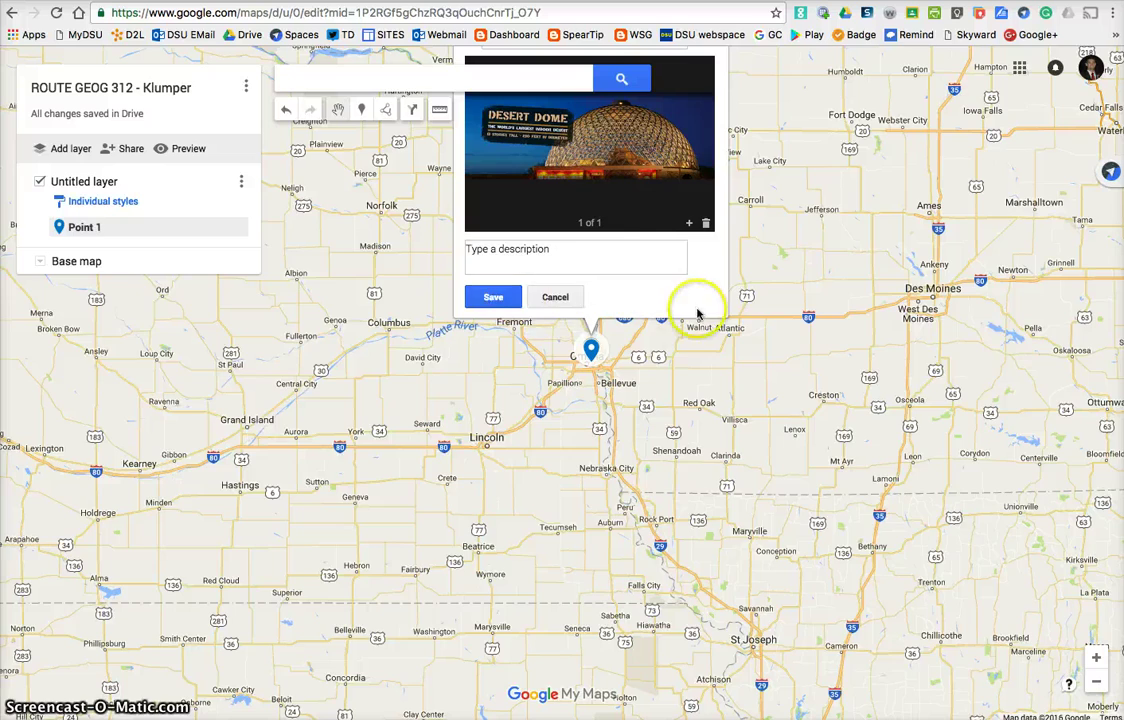
scroll(807, 343, down, 1)
click(602, 287)
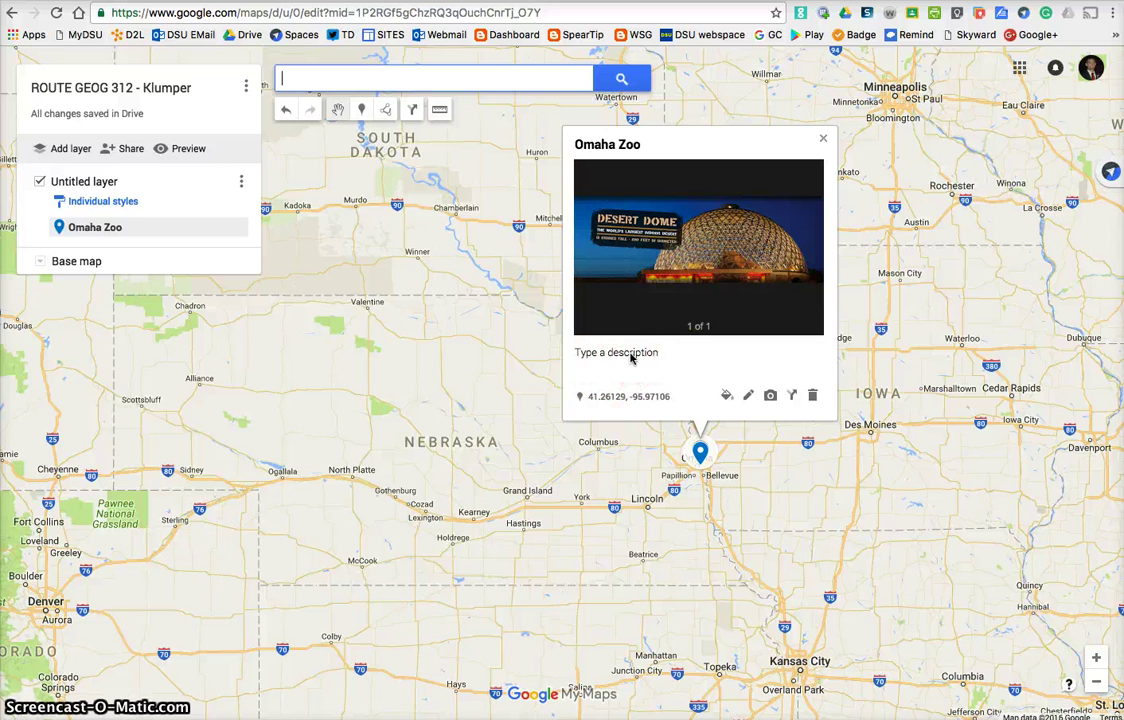
click(823, 138)
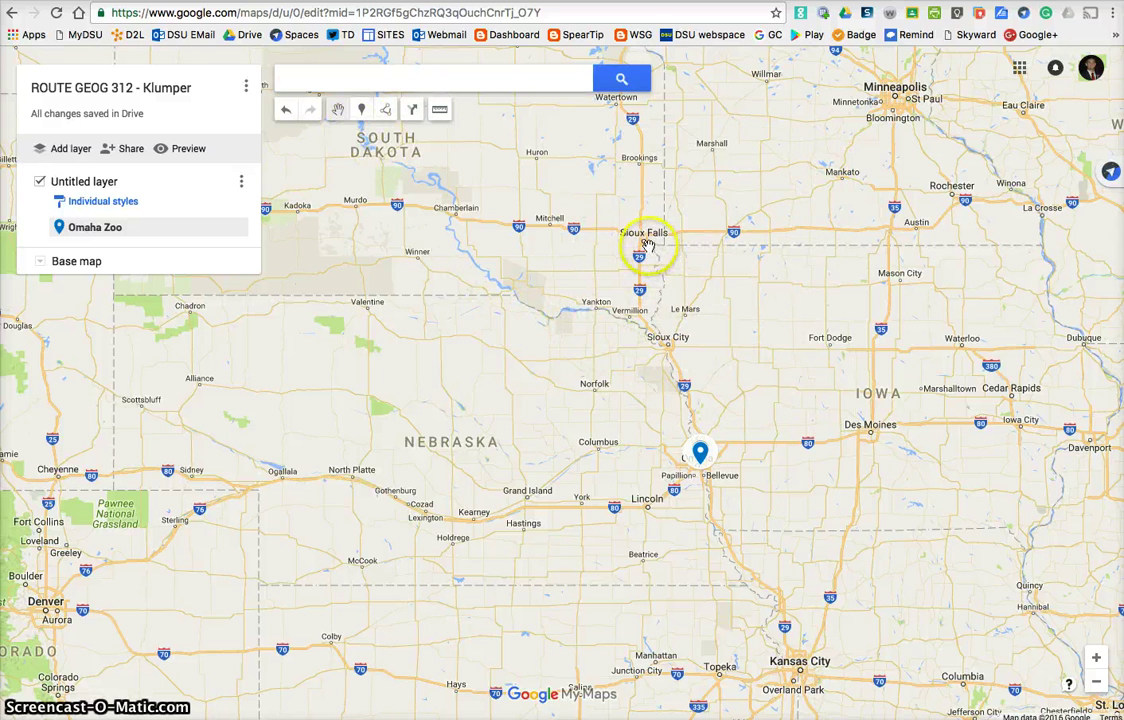
Add a marker titled 'Sioux Falls zoo' at Sioux Falls and save it
click(361, 109)
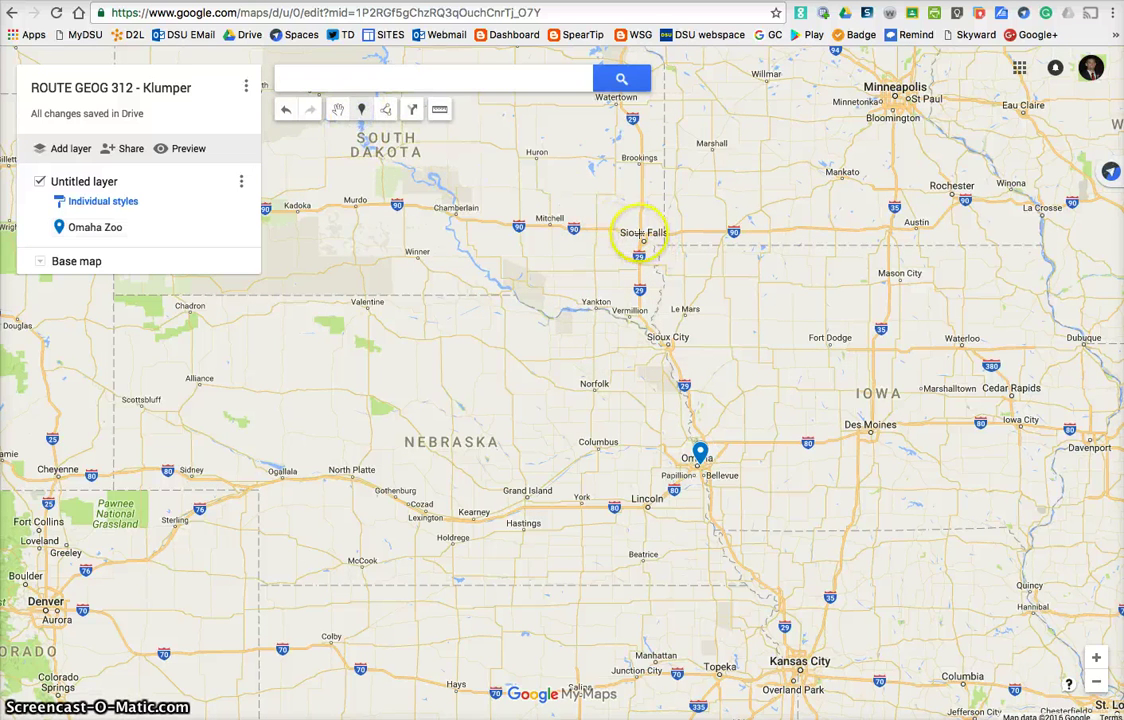
click(641, 235)
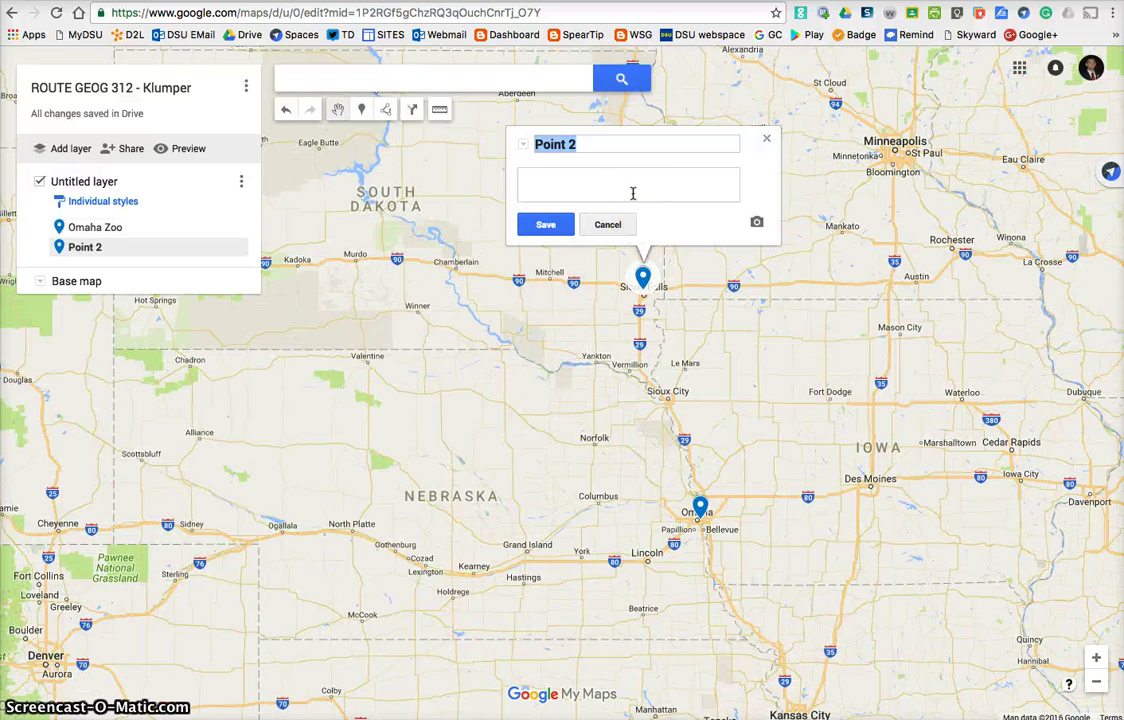
text(Sioux Falls zoo)
click(612, 199)
click(557, 225)
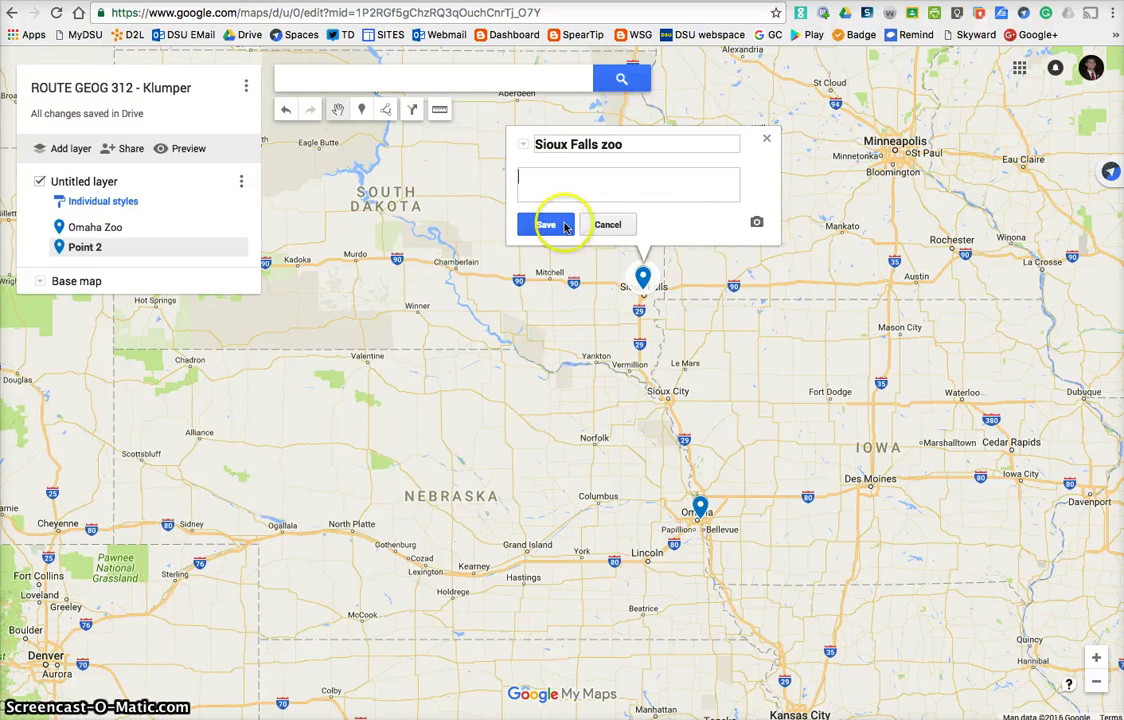
click(766, 139)
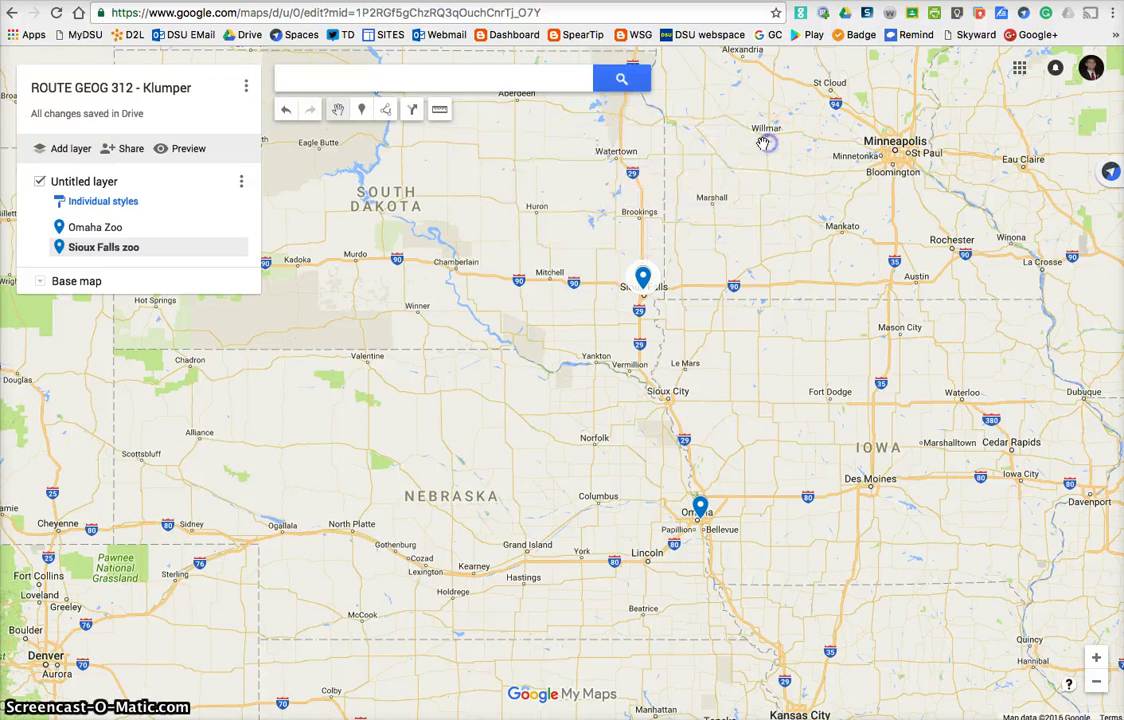
click(388, 113)
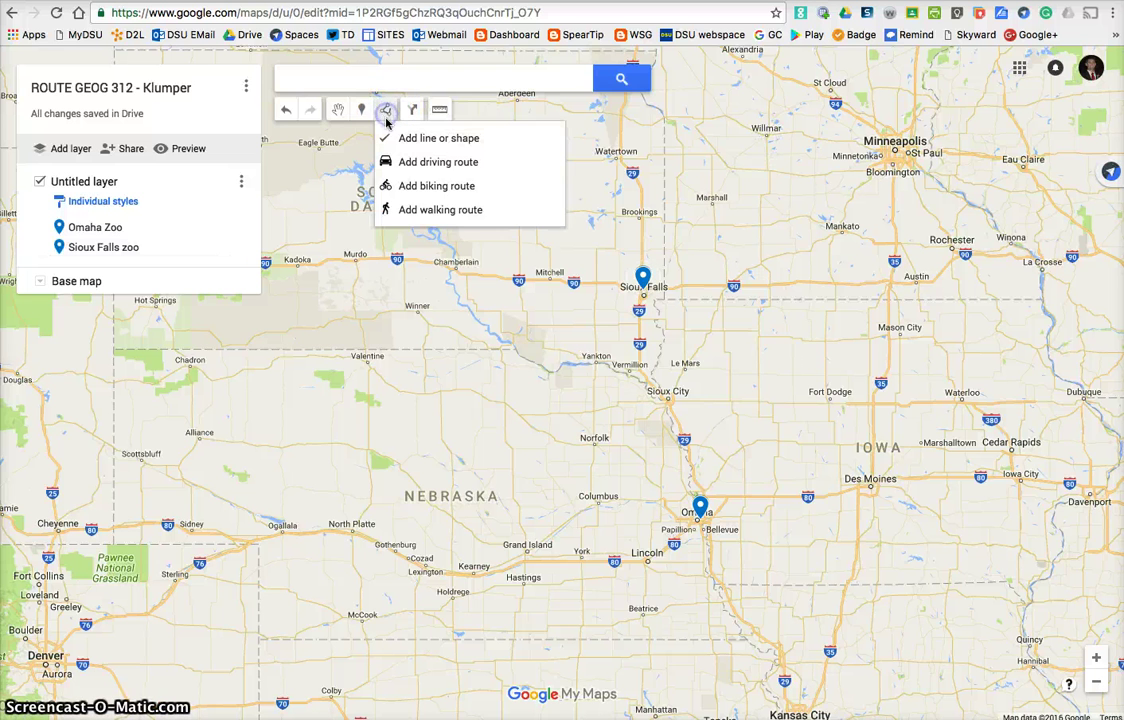
Draw a driving route from Omaha to Sioux Falls and pan to view it
click(436, 165)
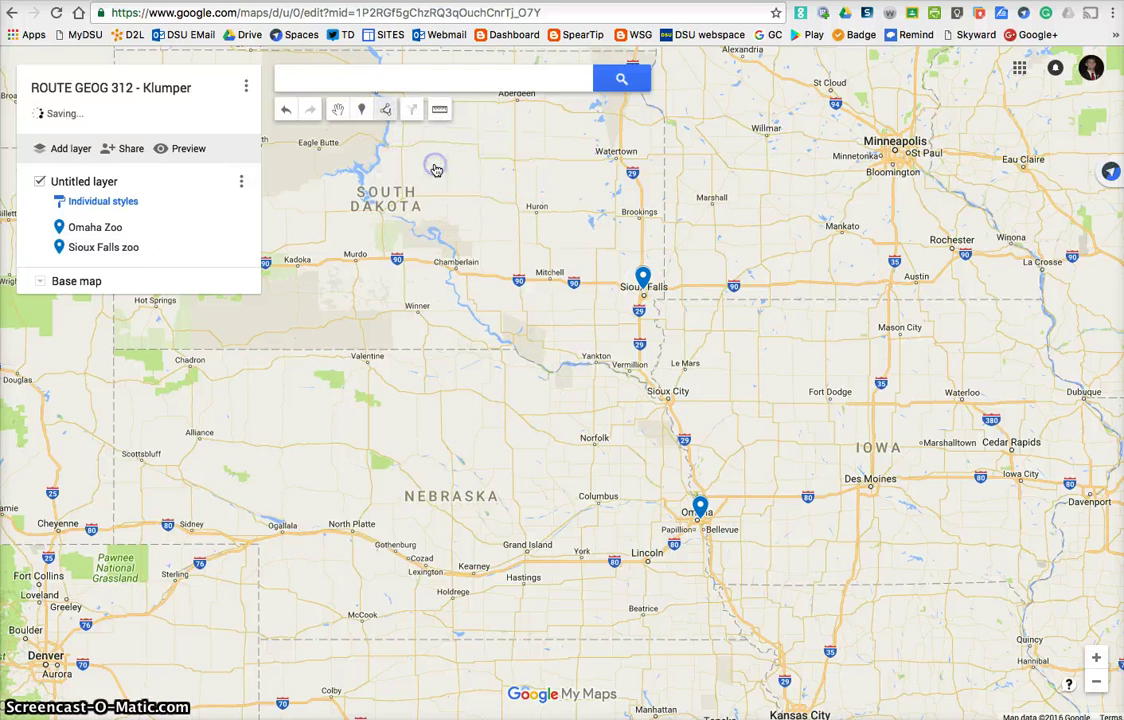
click(705, 520)
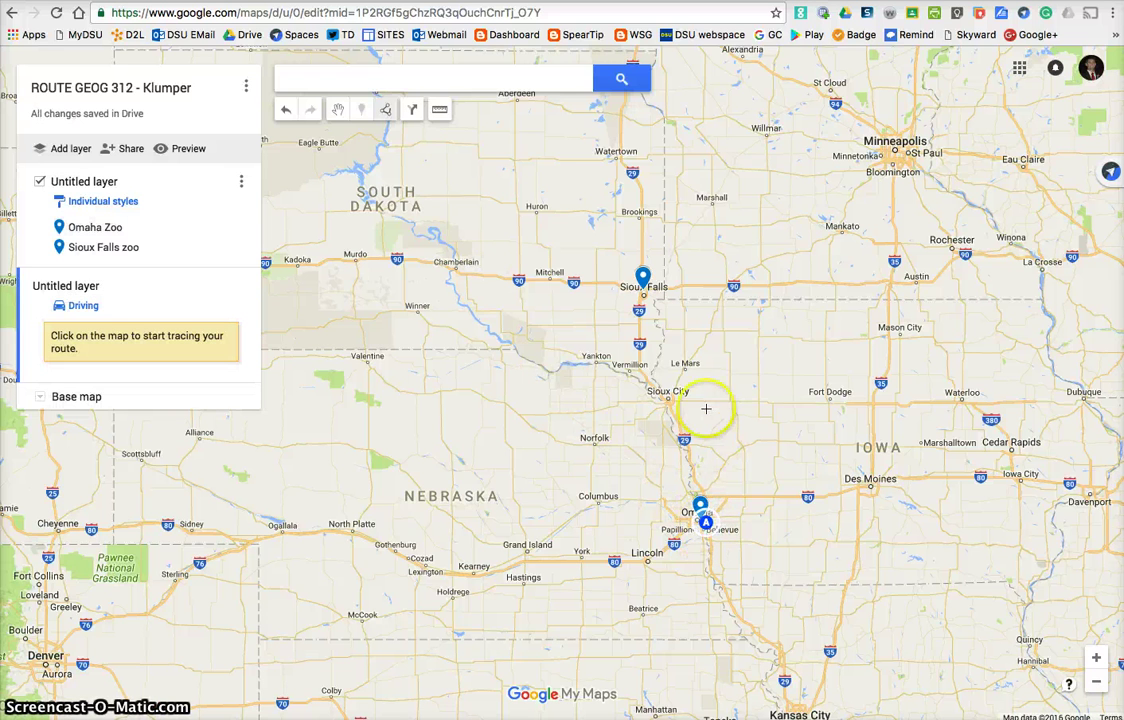
click(643, 300)
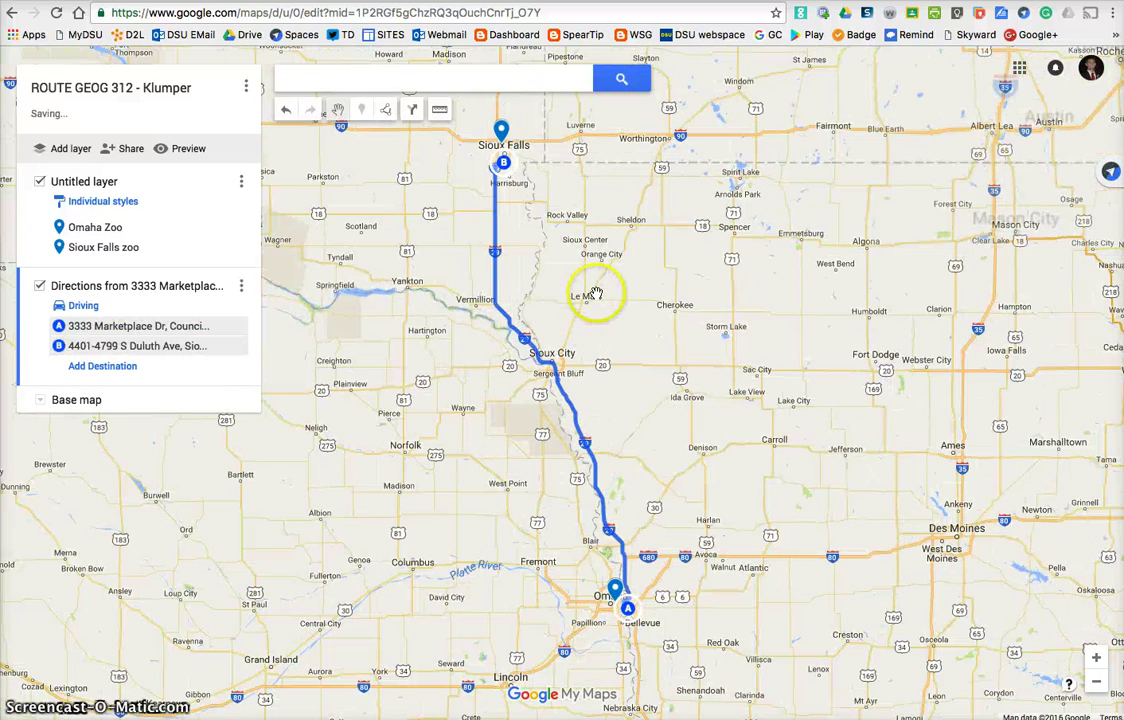
drag(557, 263, 636, 282)
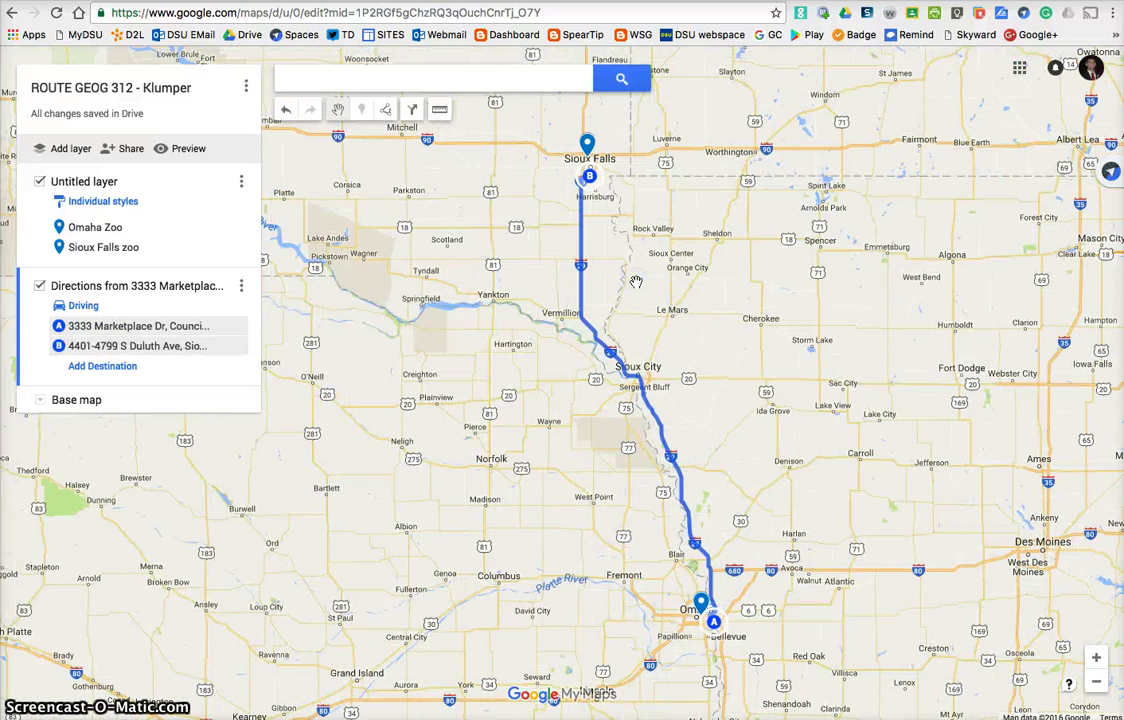
drag(665, 567, 603, 242)
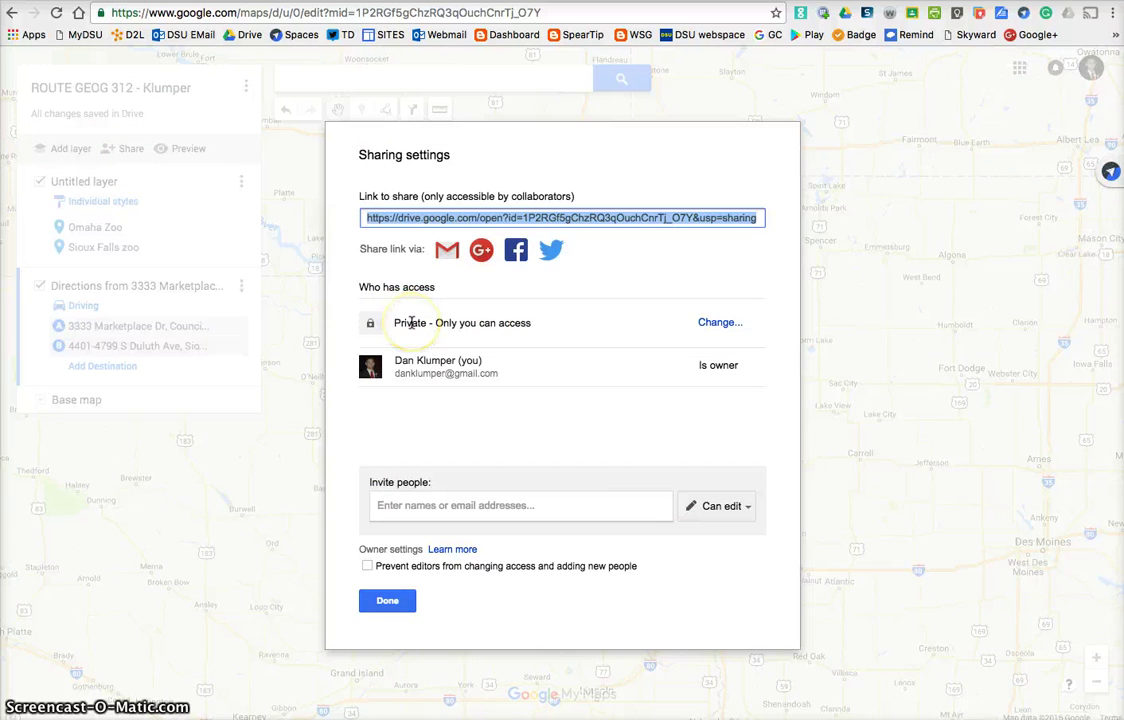
Set map access to 'On - Anyone with the link' and save
click(716, 324)
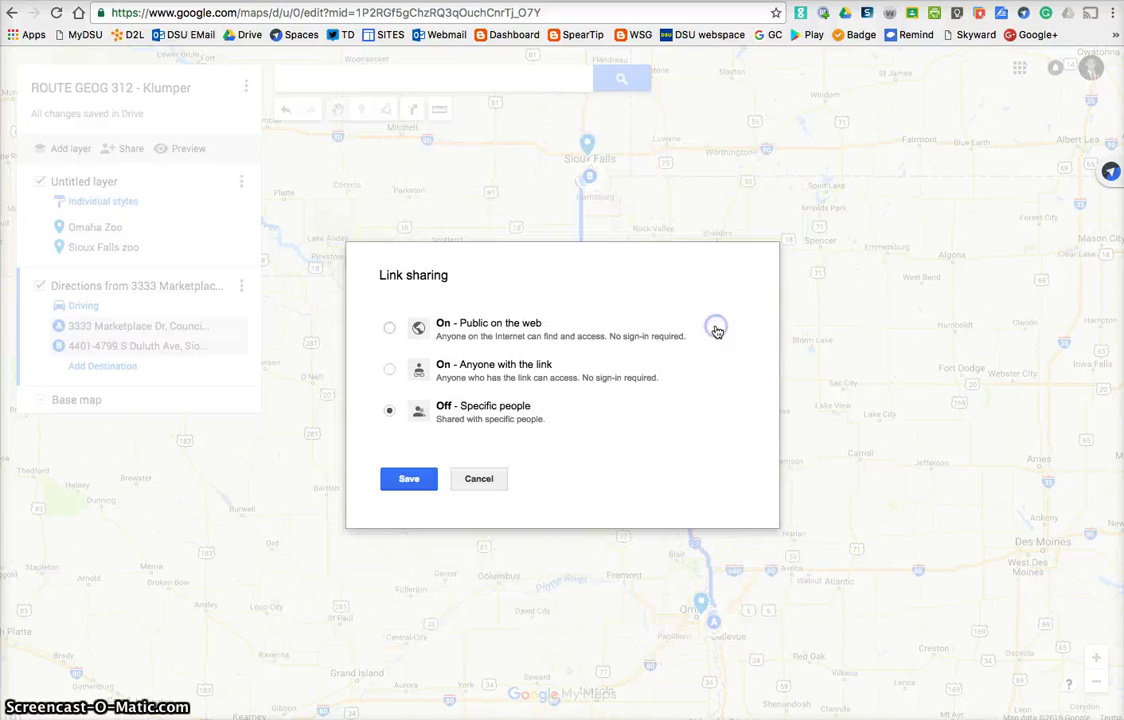
click(391, 370)
click(418, 513)
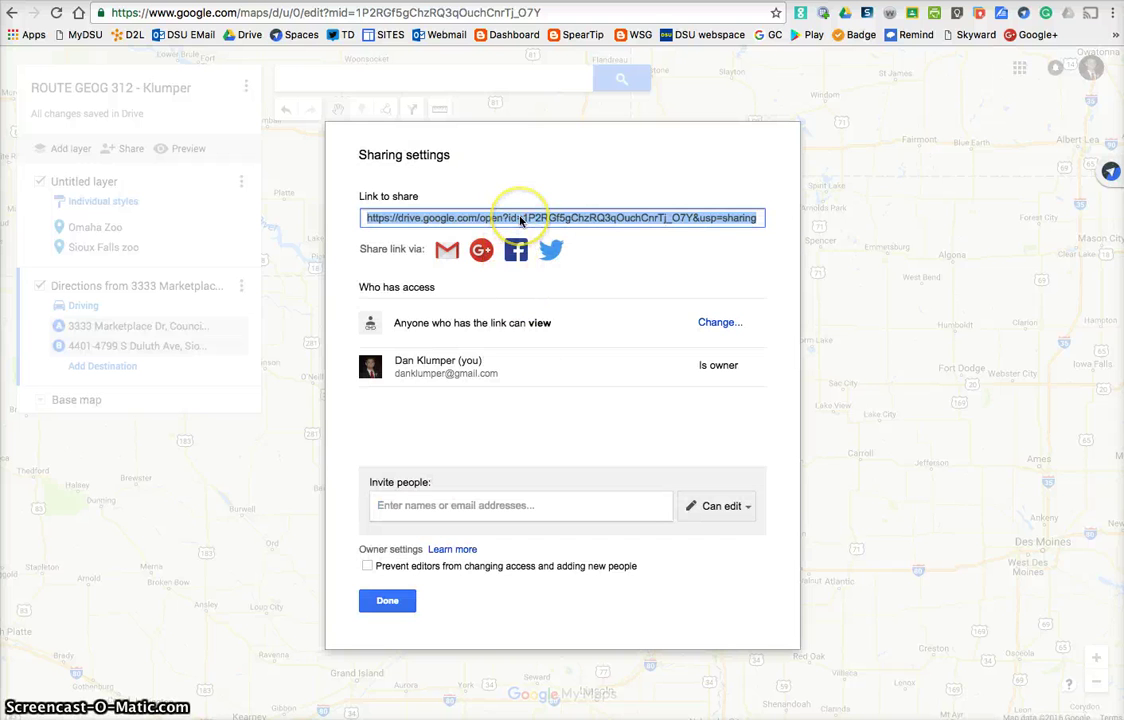
Copy the map's view-only share link
right_click(520, 220)
click(553, 251)
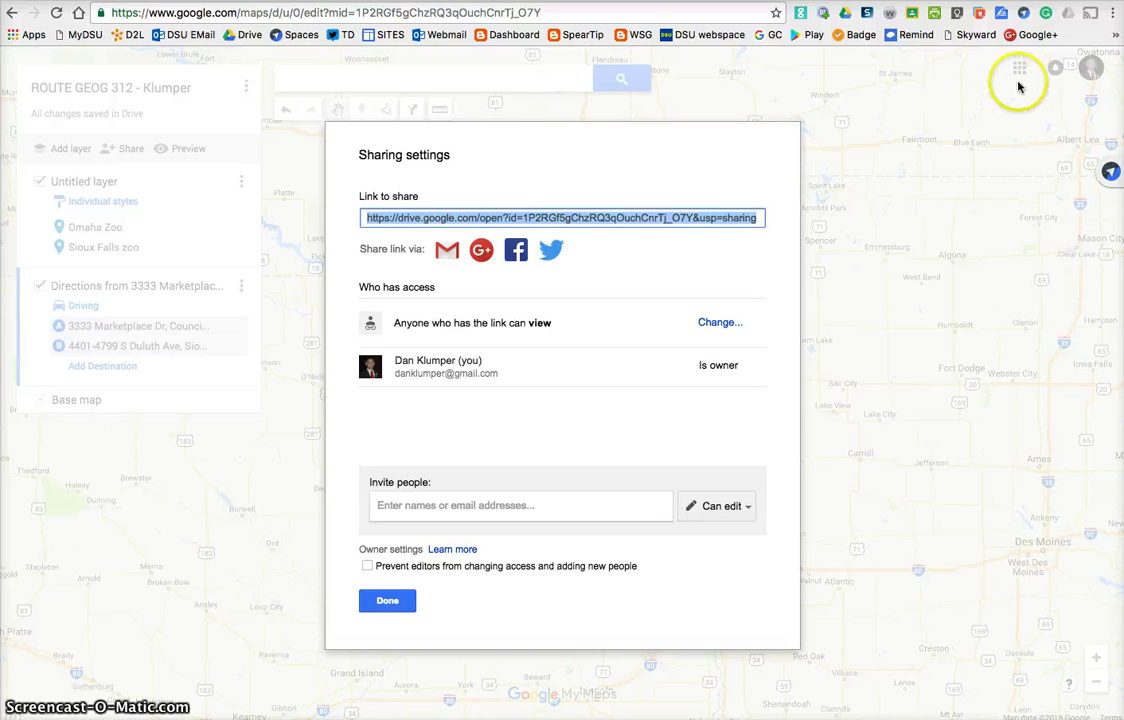
click(1113, 16)
Paste the copied share link into a new incognito window and load it
click(1116, 63)
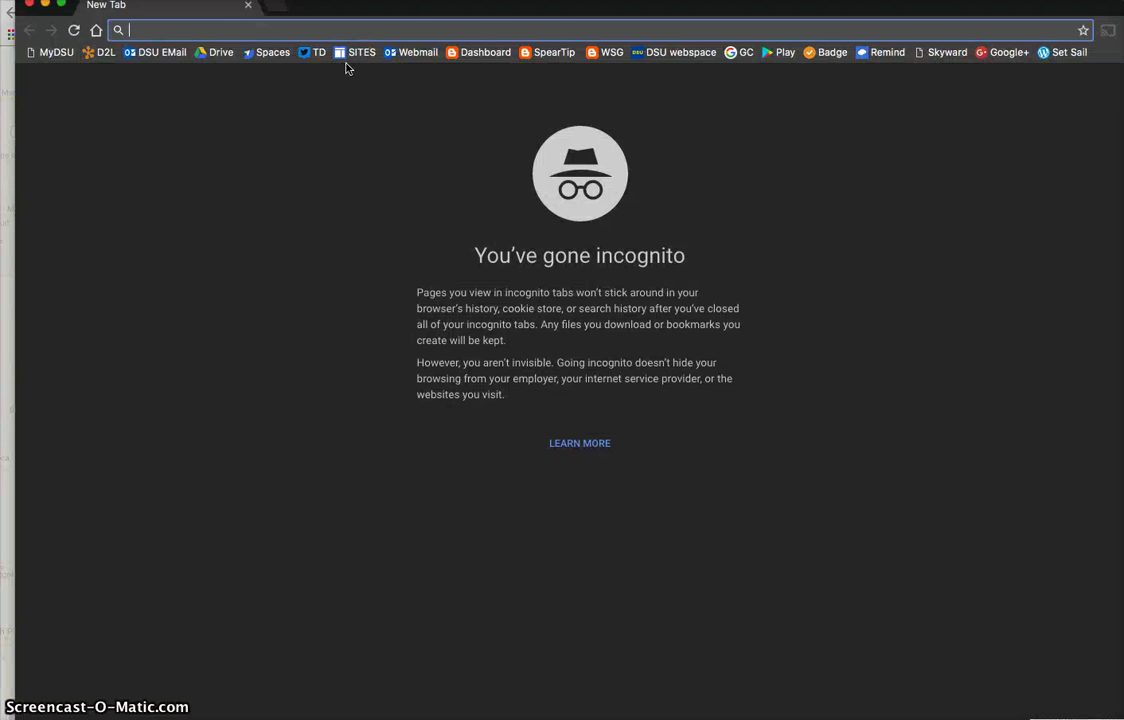
key(super+v)
key(Return)
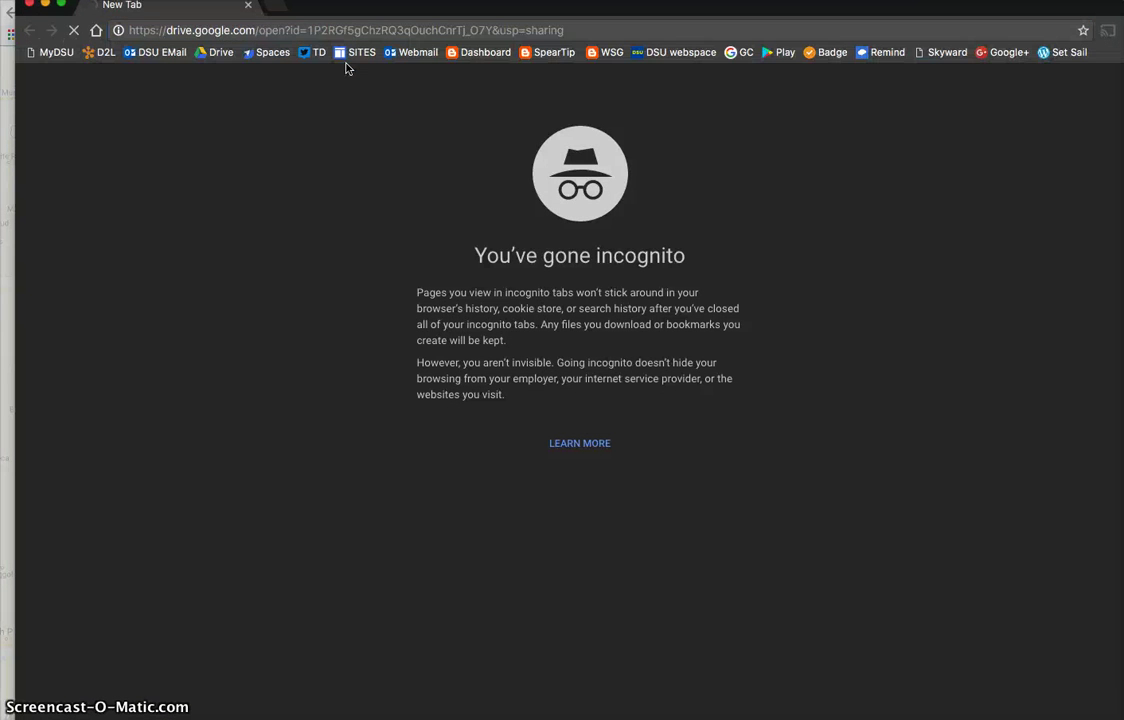